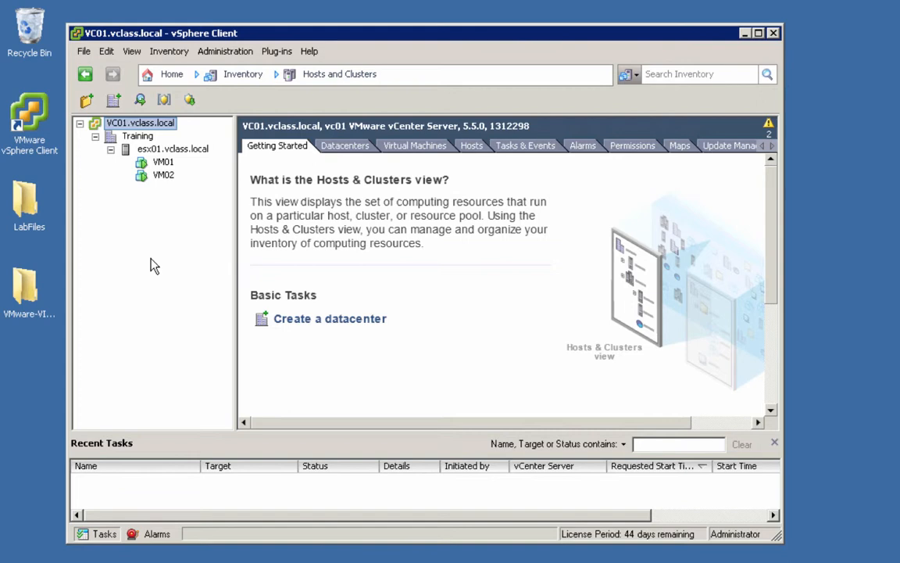
# Step: Open Update Manager's Admin View for VC01.vclass.local and start importing an ESXi image
pyautogui.click(122, 128)
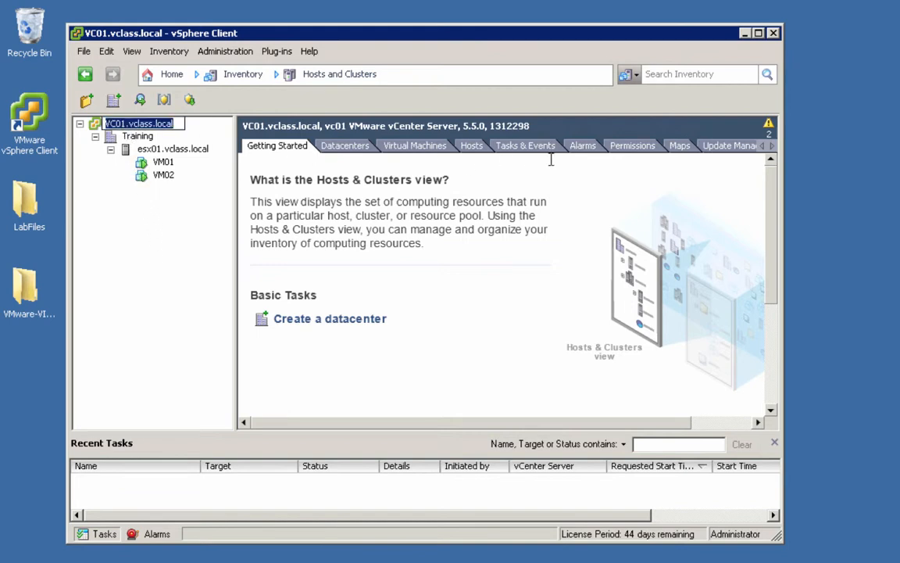
pyautogui.click(771, 148)
pyautogui.click(734, 150)
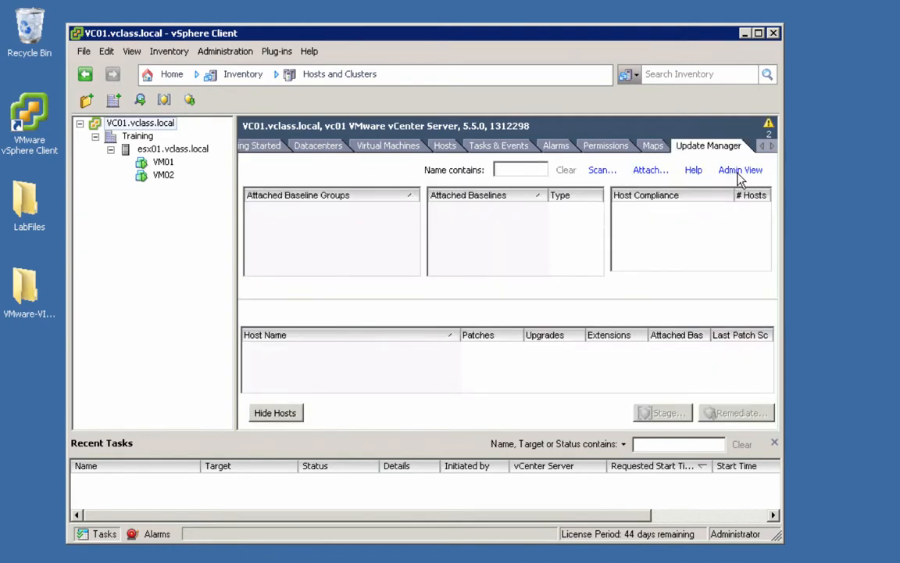
pyautogui.click(739, 175)
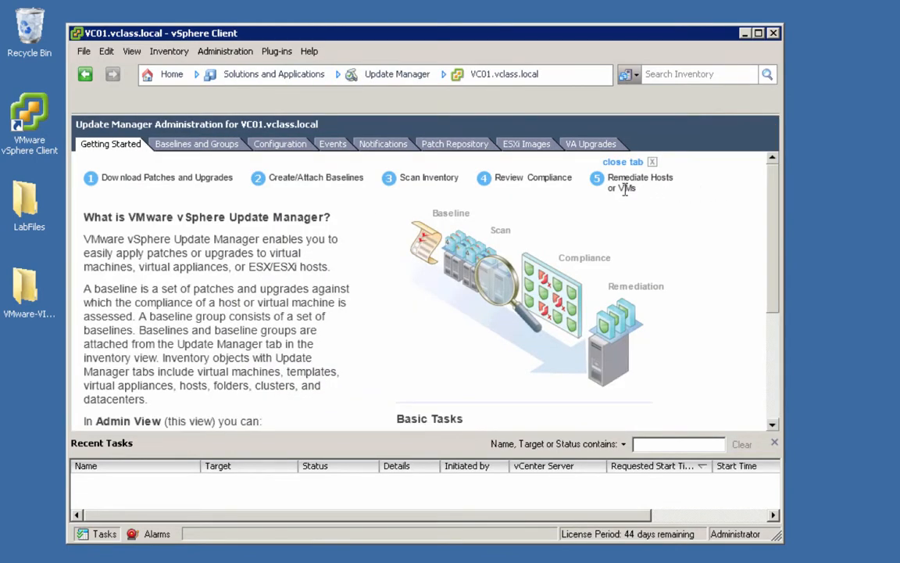
pyautogui.click(528, 146)
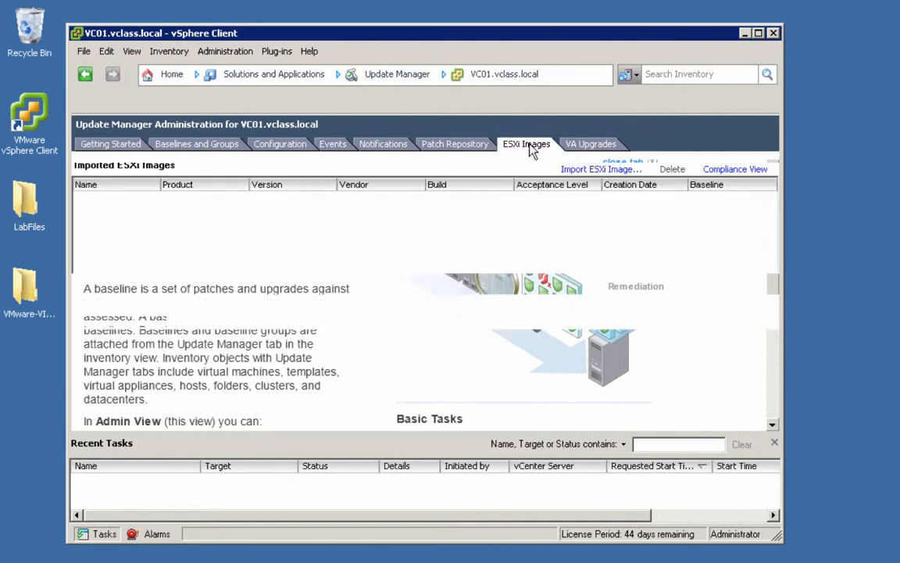
pyautogui.click(574, 170)
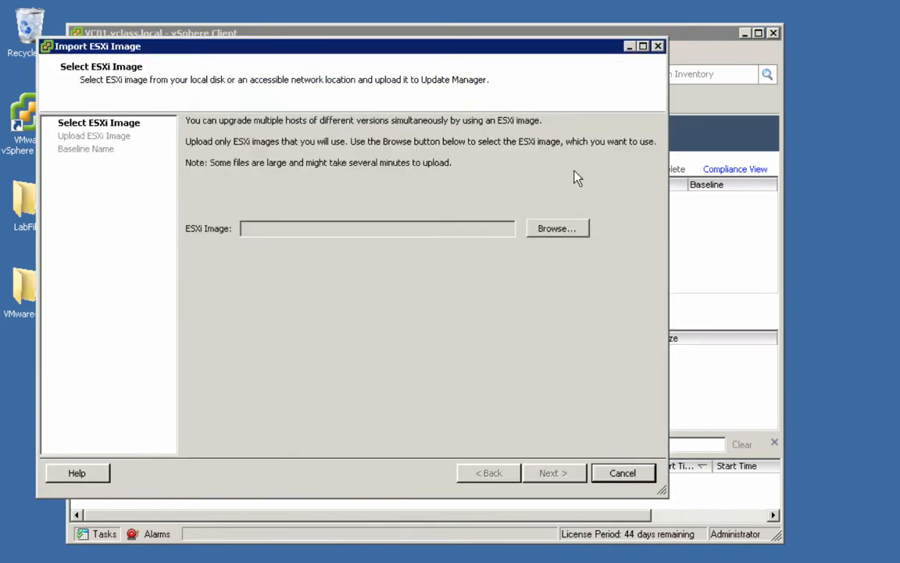
# Step: Choose VMware-VMvisor-Installer-5.5.0-1331820.x86_64.iso from \\172.20.10.10\ESXi 5.5 Image for upload
pyautogui.click(557, 232)
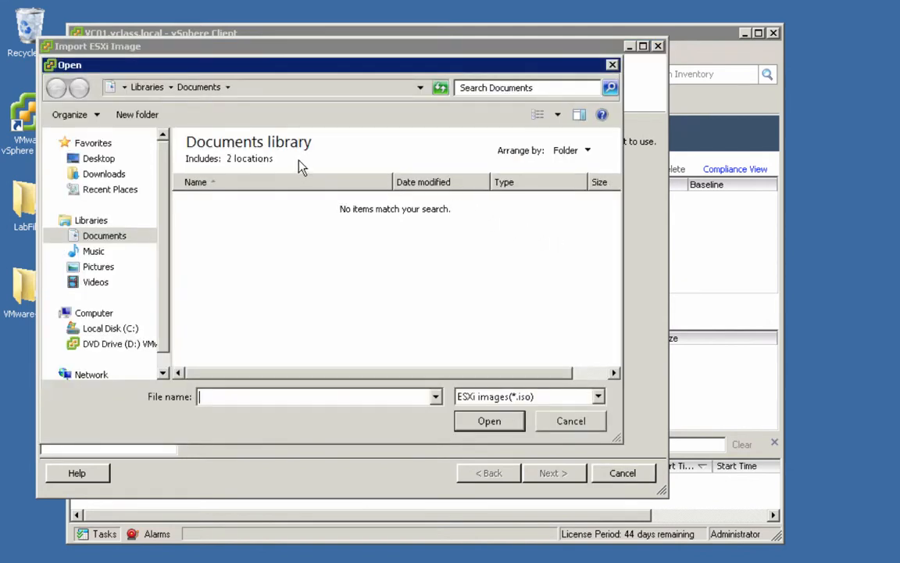
pyautogui.click(276, 88)
pyautogui.write('\\\\172.20.10.10\\ESXi 5.5 Image')
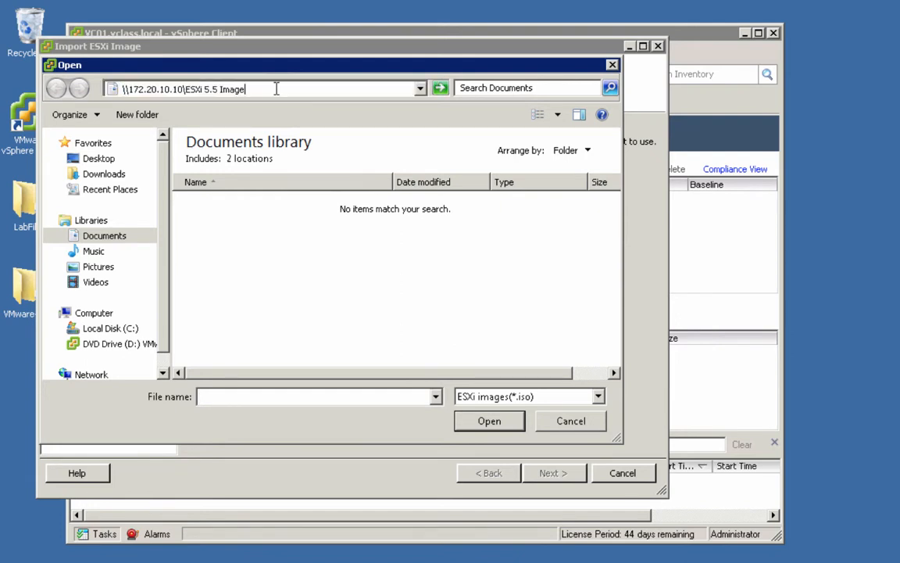
pyautogui.press('Return')
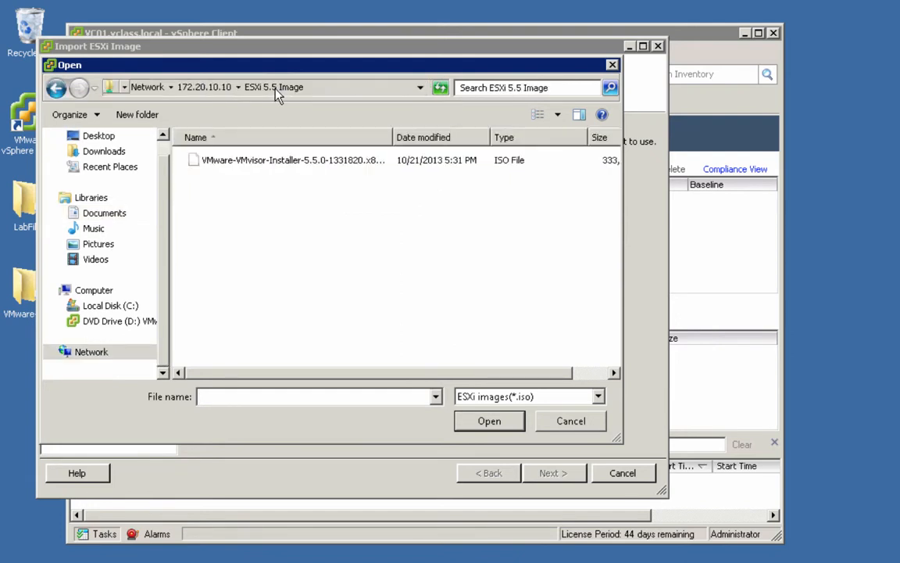
pyautogui.click(274, 162)
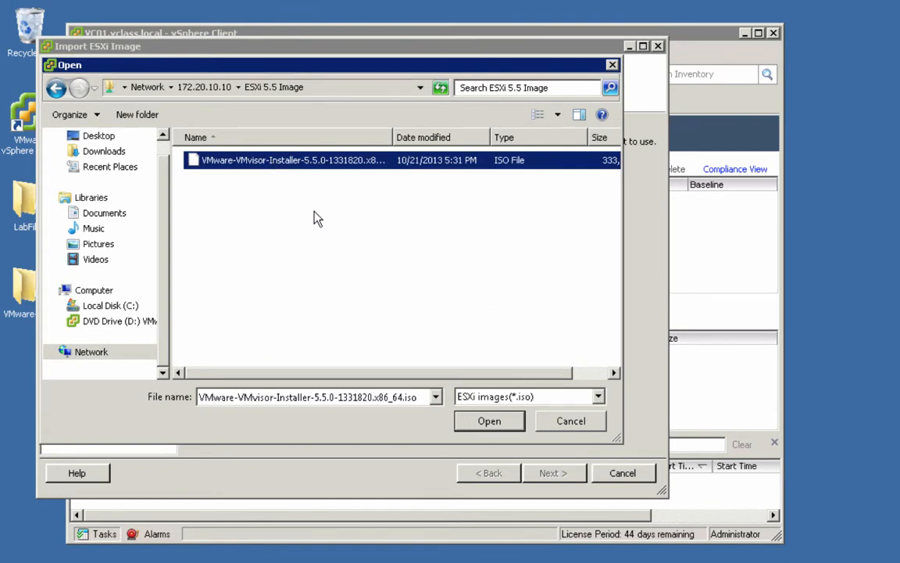
pyautogui.click(489, 422)
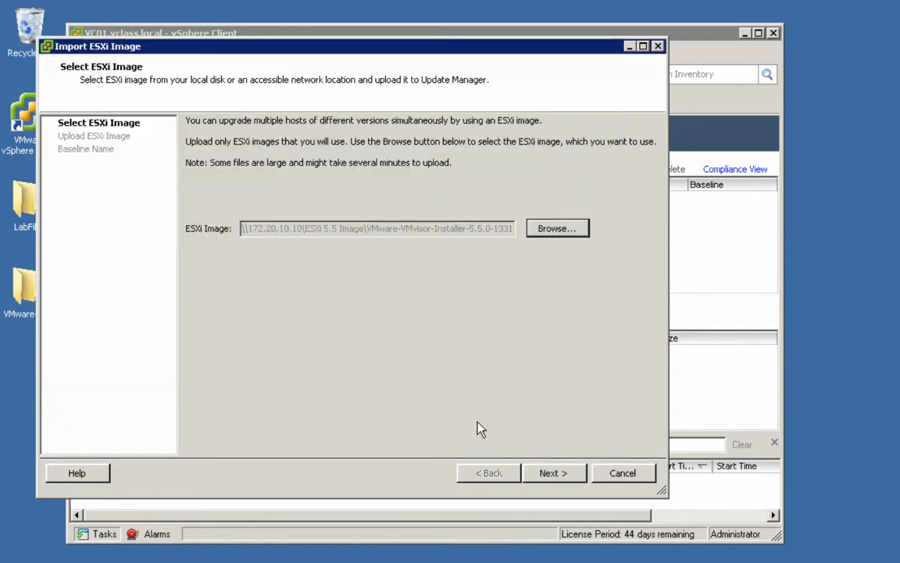
pyautogui.click(540, 475)
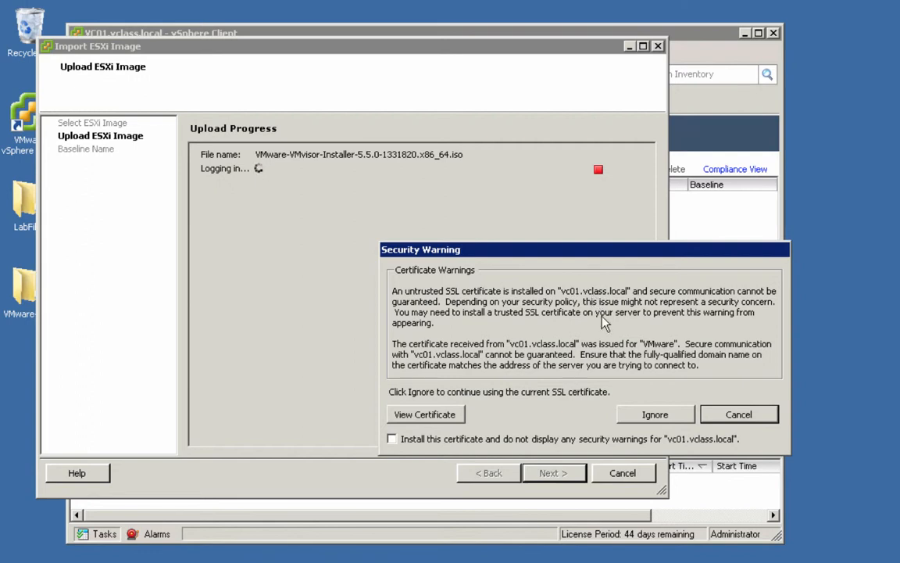
# Step: Ignore the certificate security warning so the ESXi 5.5 ISO uploads successfully
pyautogui.click(653, 414)
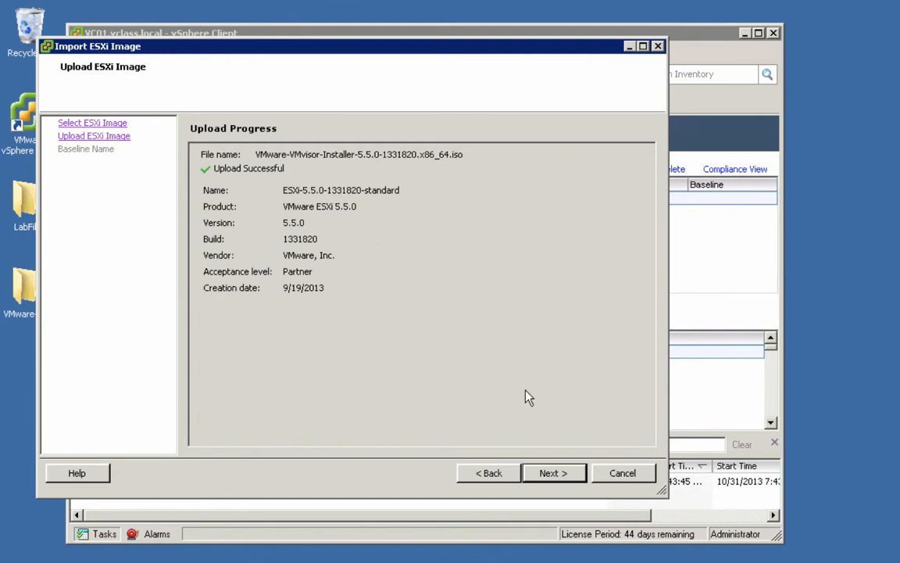
# Step: Name the new baseline 'ESXi 5.5 Base Image' and finish the image import
pyautogui.click(551, 474)
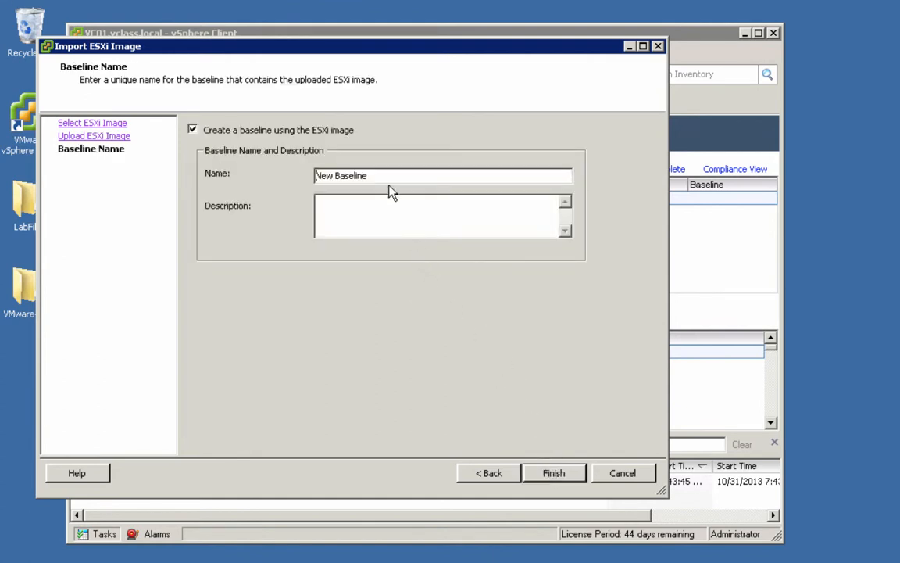
pyautogui.moveTo(390, 177); pyautogui.dragTo(296, 172)
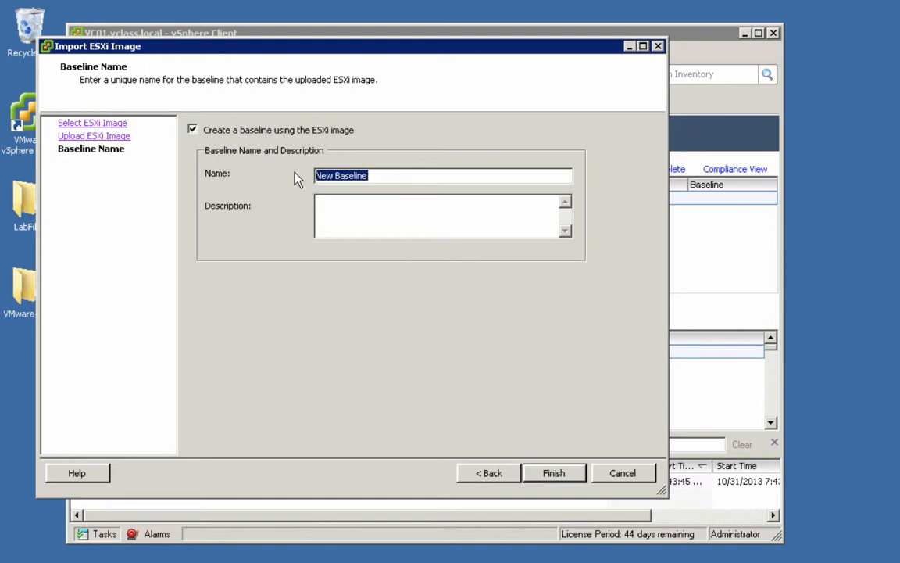
pyautogui.write('ESX')
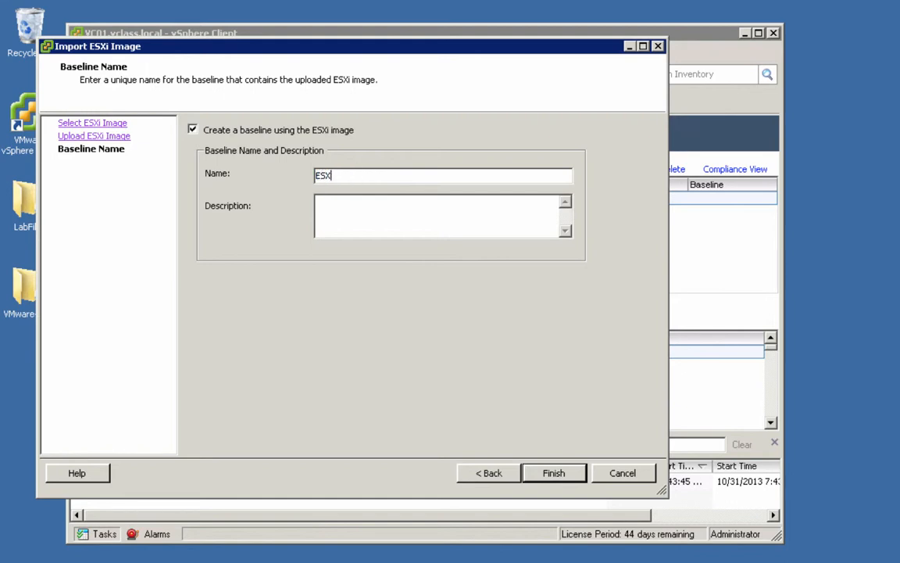
pyautogui.write('i 5.5 Base Image')
pyautogui.click(542, 474)
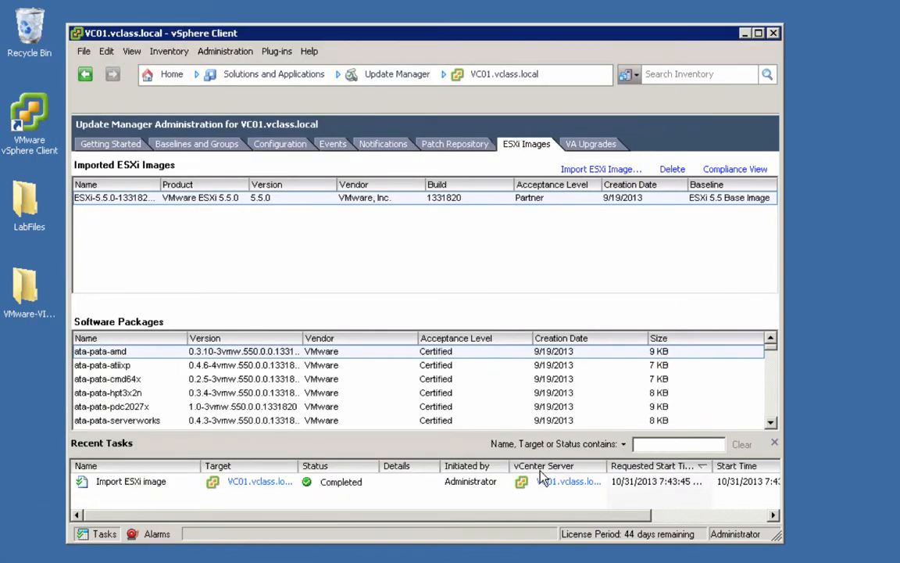
# Step: Review the imported image and baselines, then go to VC01.vclass.local's Update Manager compliance view
pyautogui.click(106, 200)
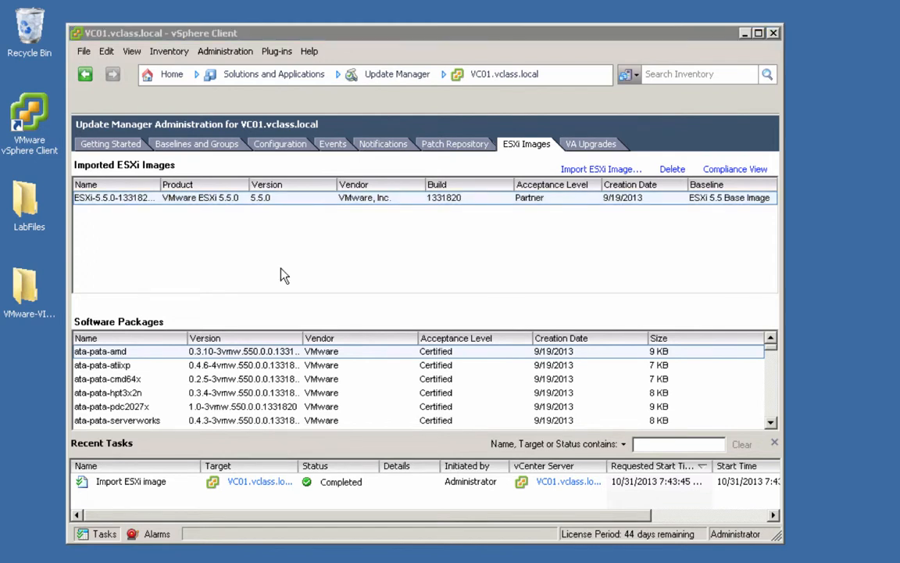
pyautogui.click(213, 147)
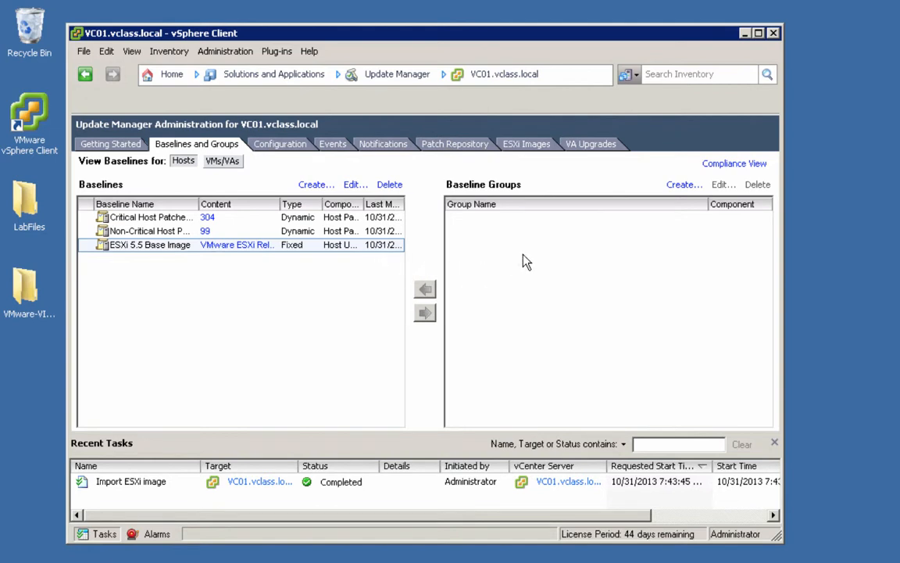
pyautogui.click(722, 167)
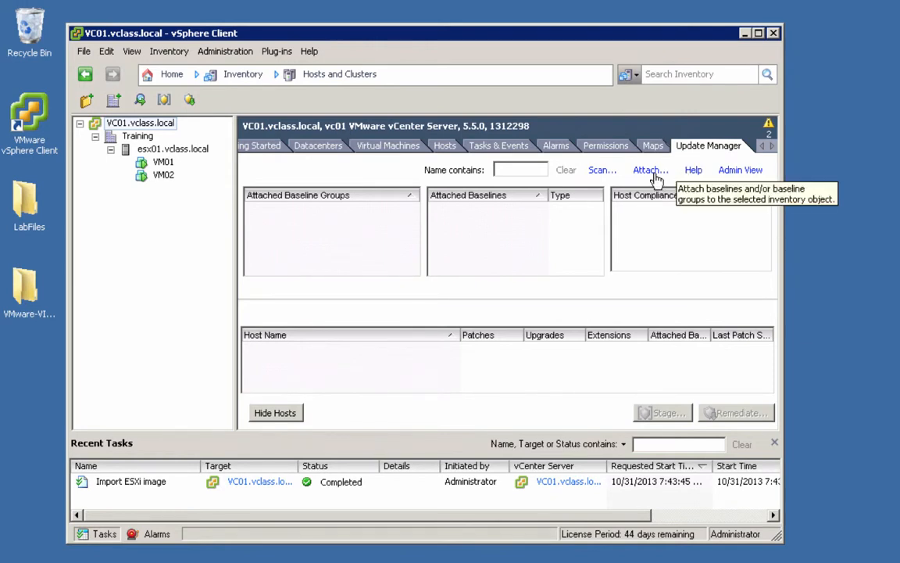
# Step: Attach the ESXi 5.5 Base Image upgrade baseline to the vCenter and filter hosts by it
pyautogui.click(651, 170)
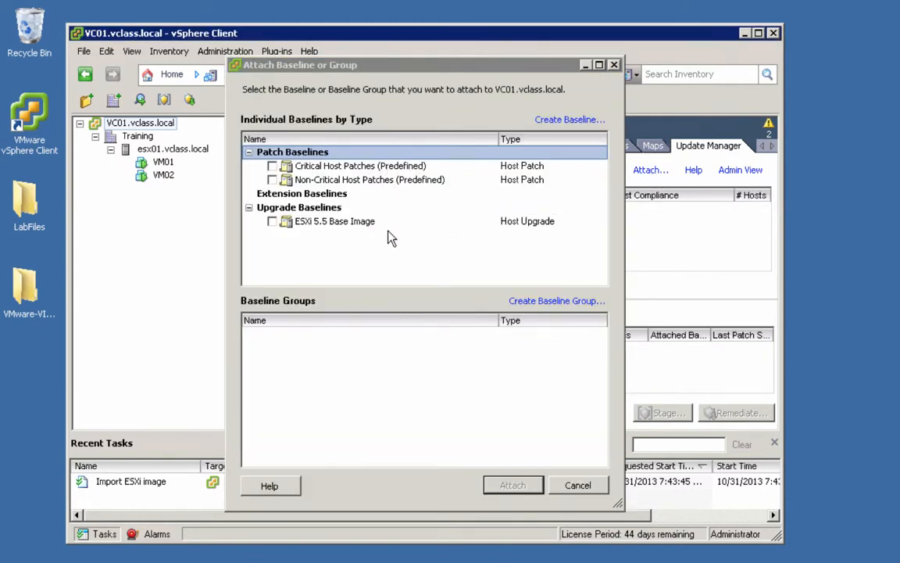
pyautogui.click(272, 222)
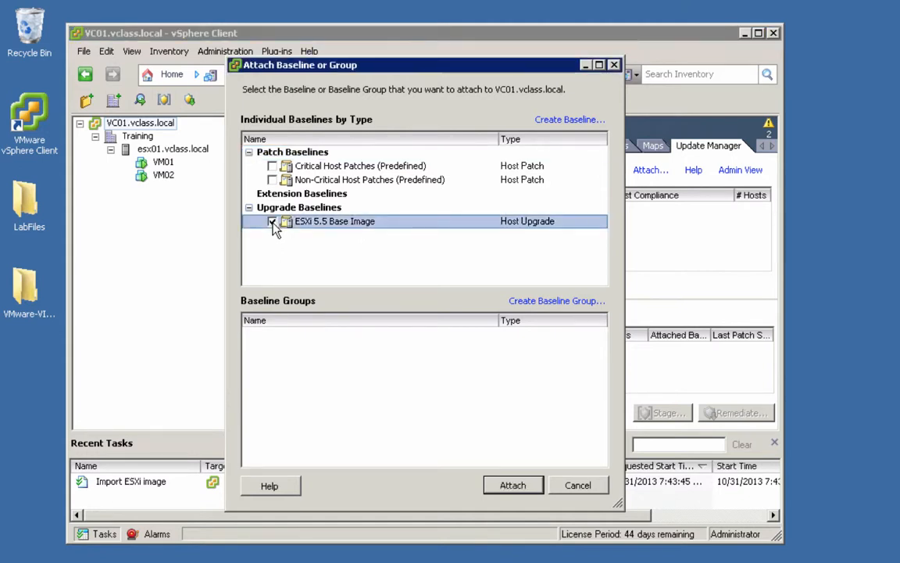
pyautogui.click(513, 485)
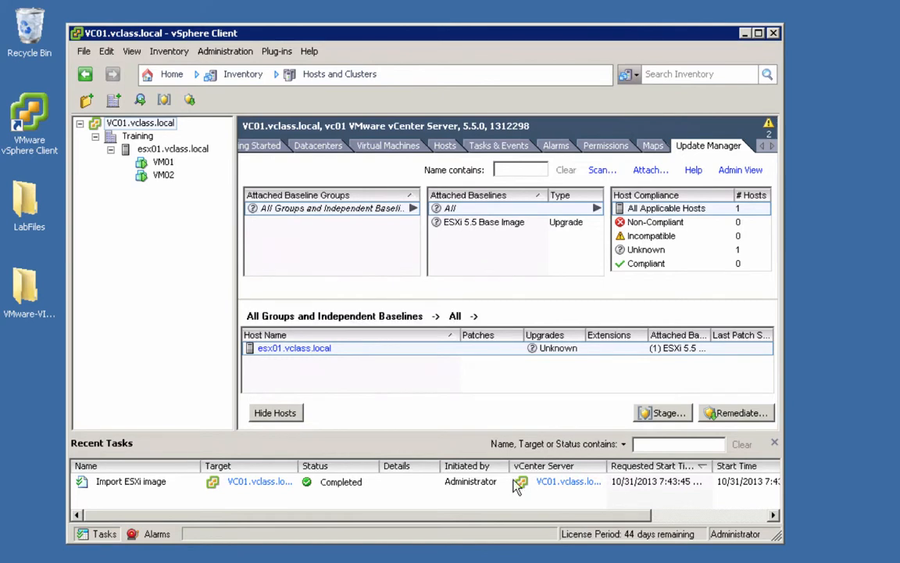
pyautogui.click(471, 228)
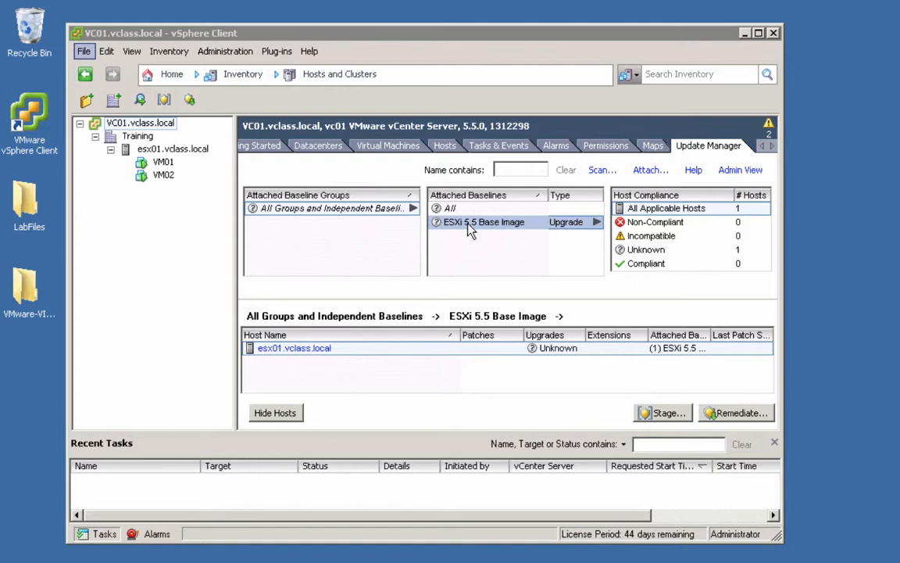
pyautogui.click(738, 414)
# Step: Start remediating esx01, accept the license agreement, and advance past the ESXi 5.5 upgrade options
pyautogui.click(736, 414)
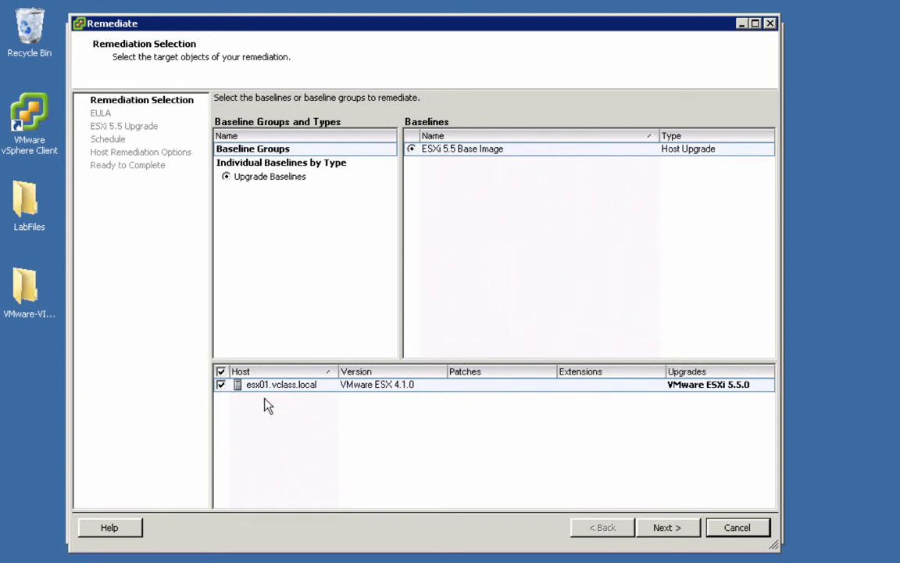
pyautogui.click(656, 532)
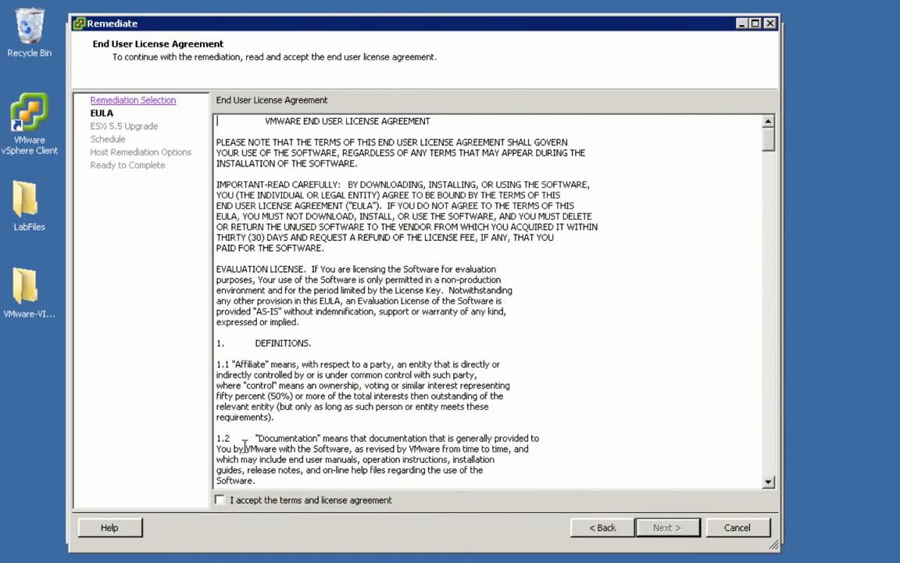
pyautogui.click(219, 500)
pyautogui.click(668, 529)
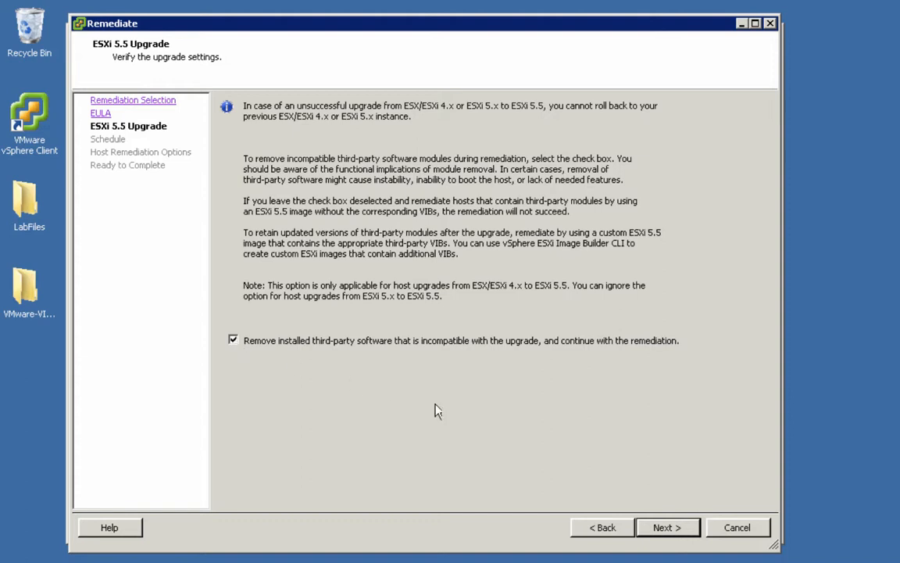
pyautogui.click(665, 529)
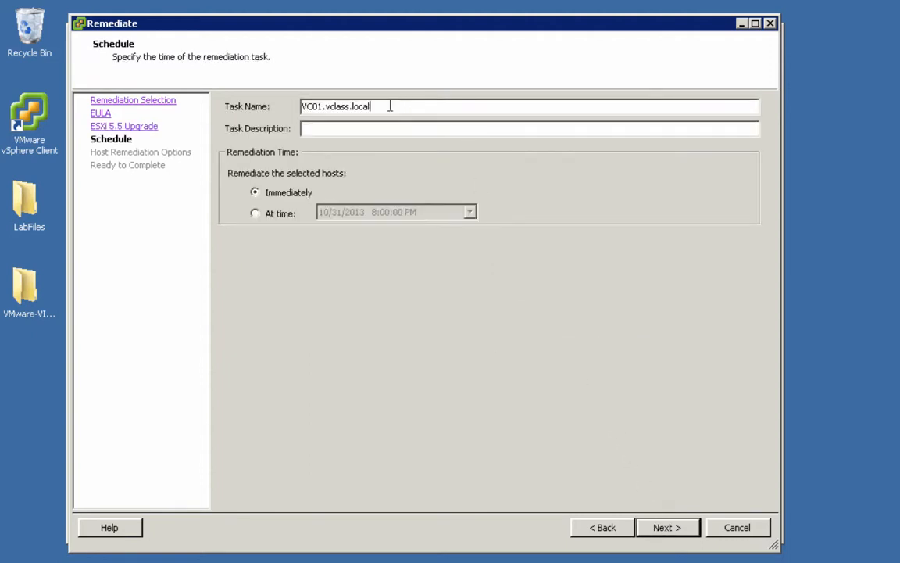
# Step: Name the remediation task 'Upgrading ESX 4.1 to ESXi 5.5', keeping it set to run immediately
pyautogui.moveTo(388, 106); pyautogui.dragTo(279, 104)
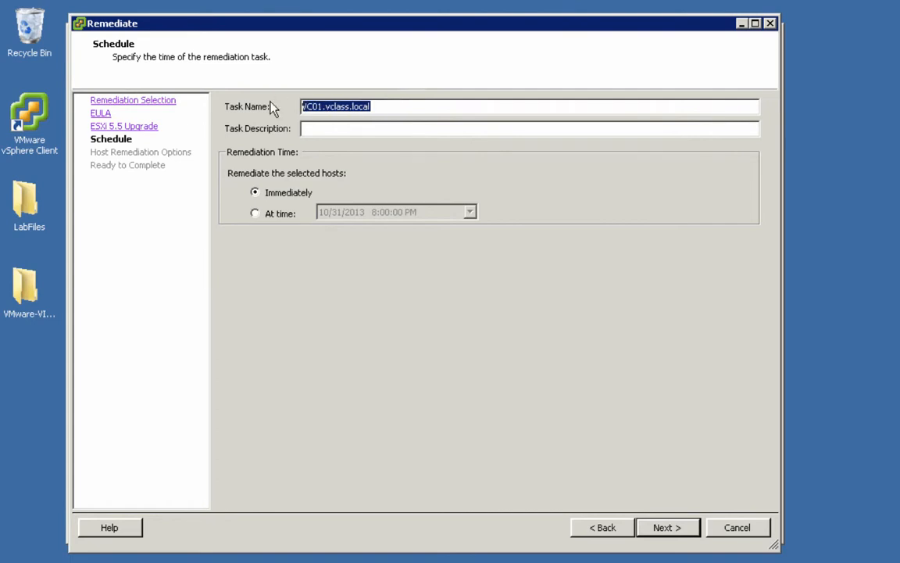
pyautogui.write('U')
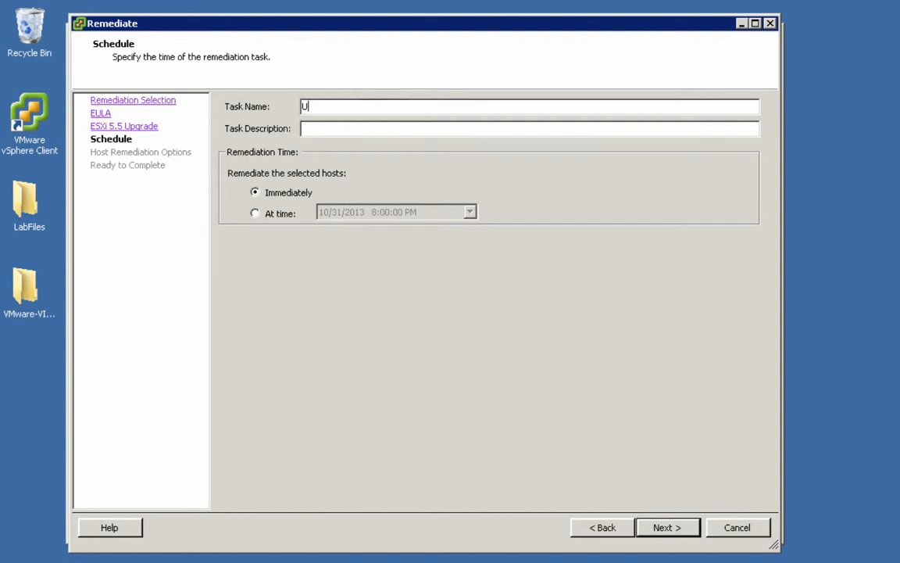
pyautogui.write('pgrading ESX 4.1 to ESXi 5.5')
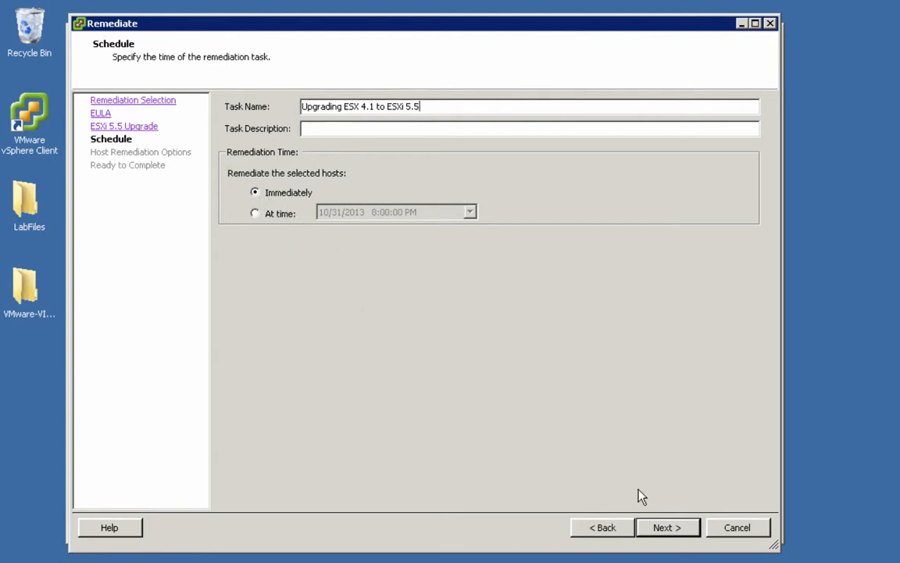
pyautogui.click(660, 530)
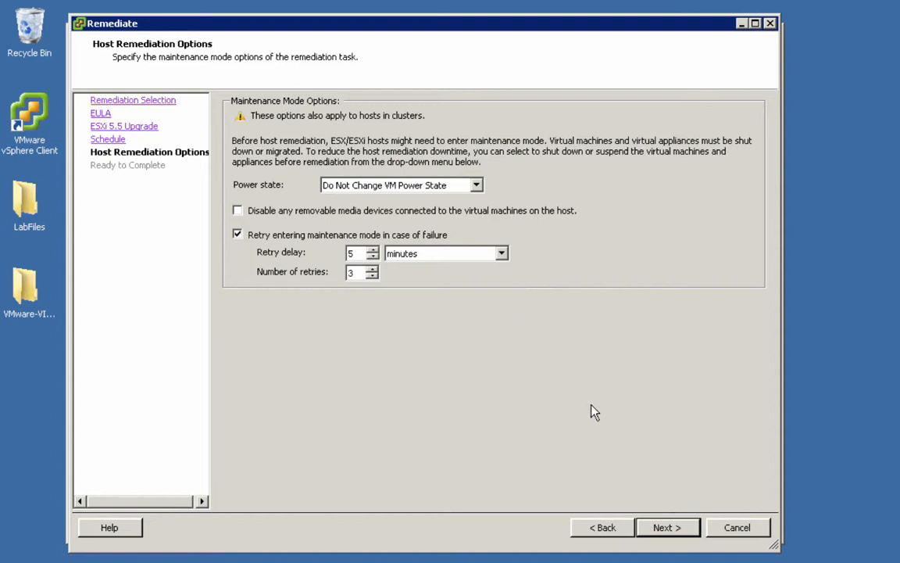
# Step: Check the ESXi 5.5 Base Image upgrade in the summary and launch the remediation
pyautogui.click(661, 530)
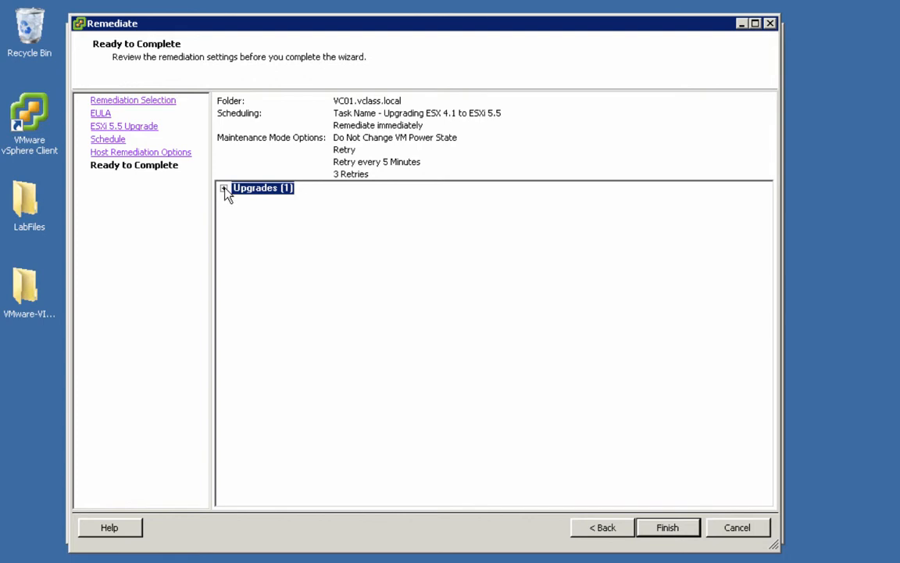
pyautogui.click(224, 189)
pyautogui.click(668, 528)
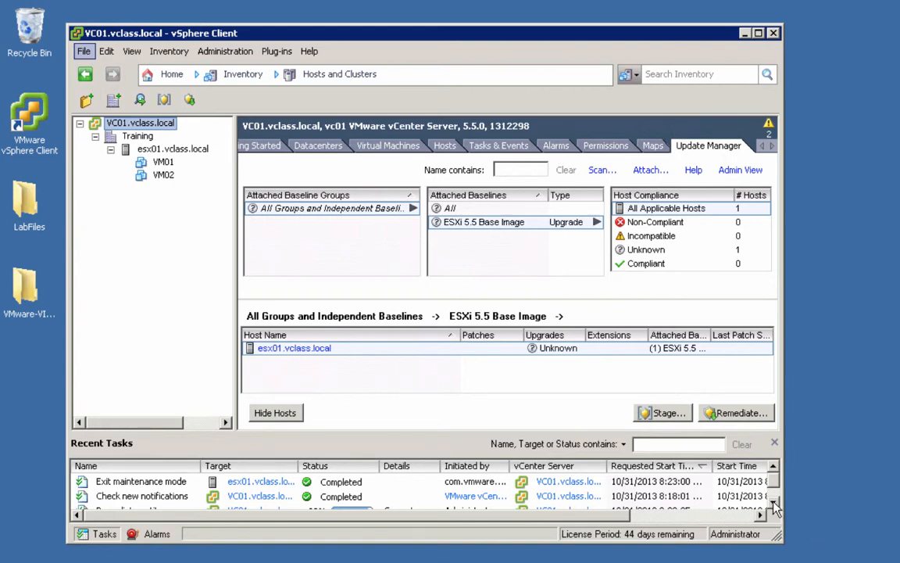
# Step: After the Remediate entity task completes, select esx01.vclass.local to confirm it is Compliant
pyautogui.click(773, 502)
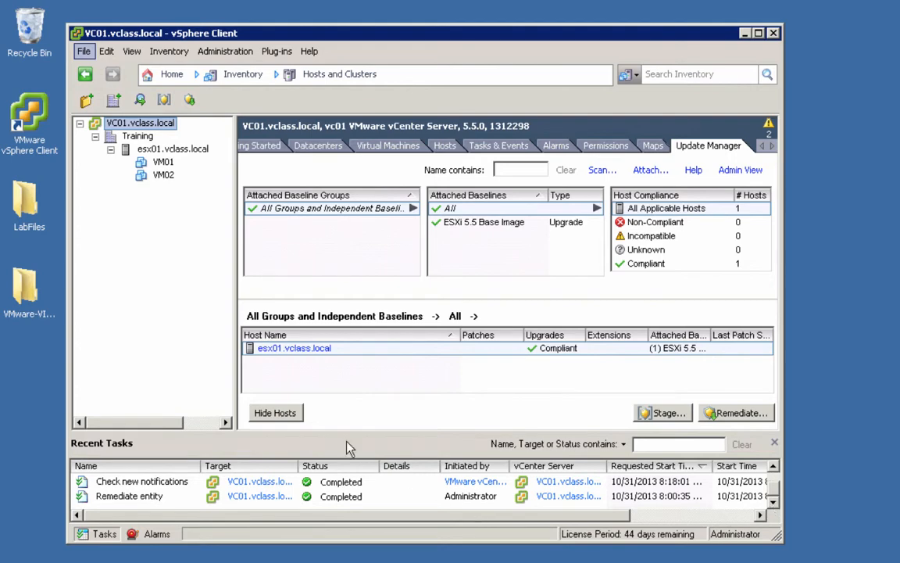
pyautogui.click(175, 149)
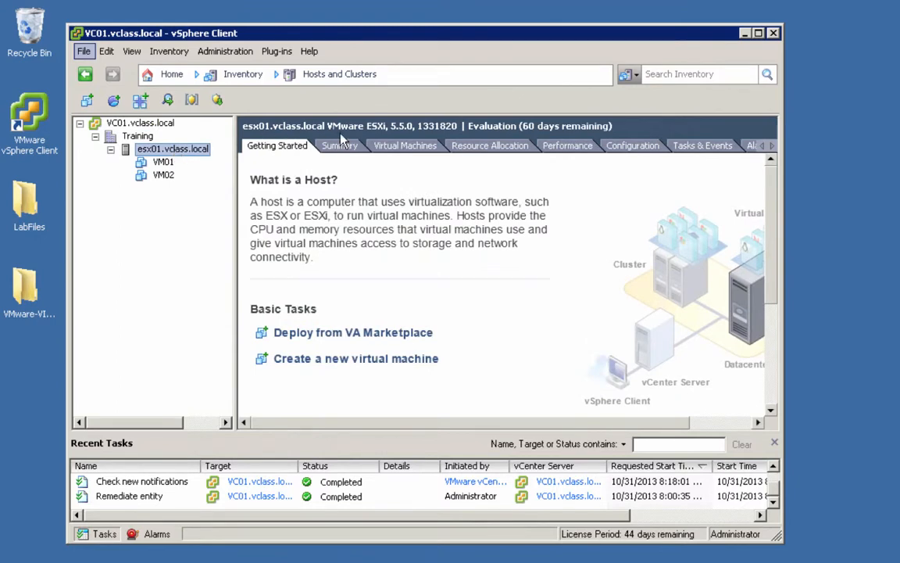